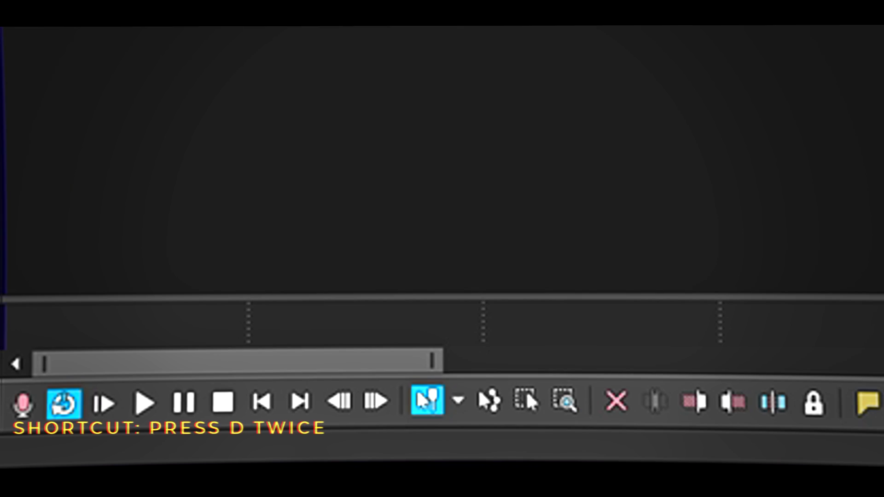
Select the clips on the timeline with the Selection Edit tool and open their event properties
key(d)
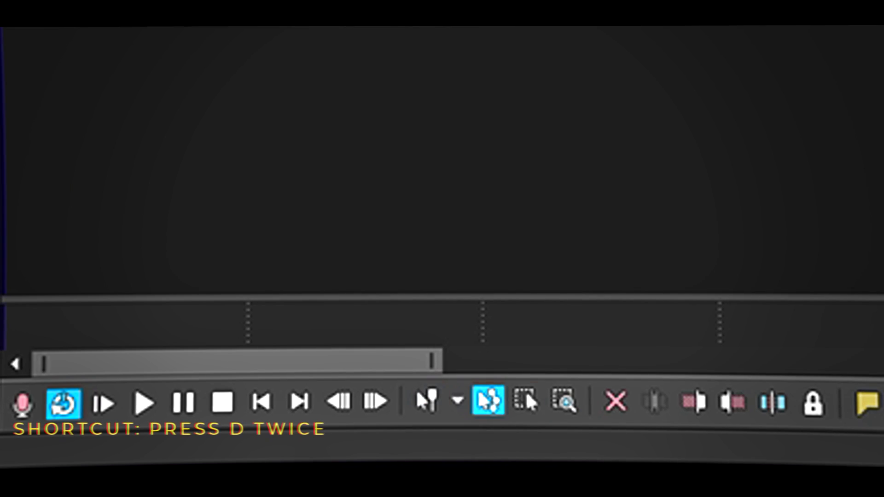
key(d)
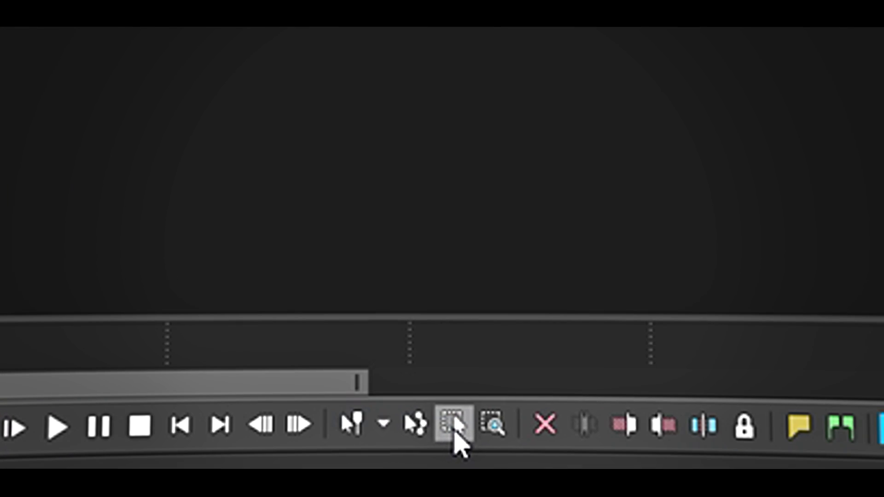
click(524, 405)
drag(720, 254, 126, 247)
right_click(360, 255)
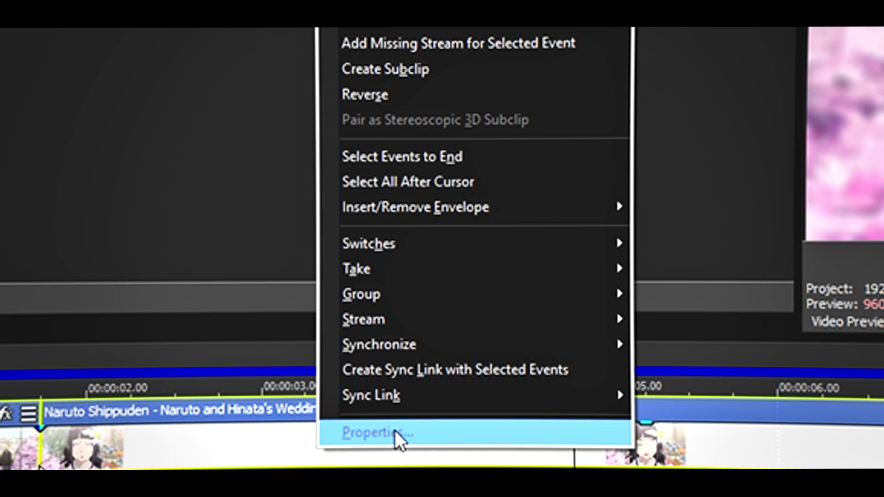
mouse_move(566, 78)
click(581, 337)
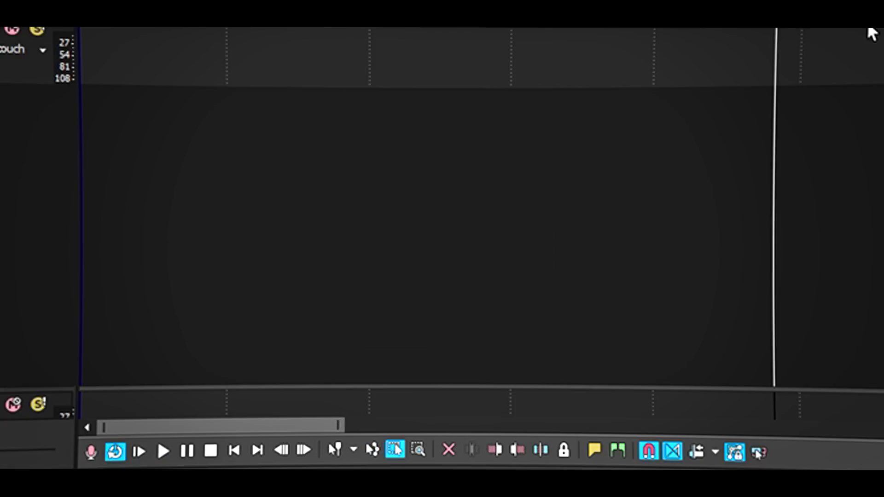
Return to the Normal Edit tool
key(d)
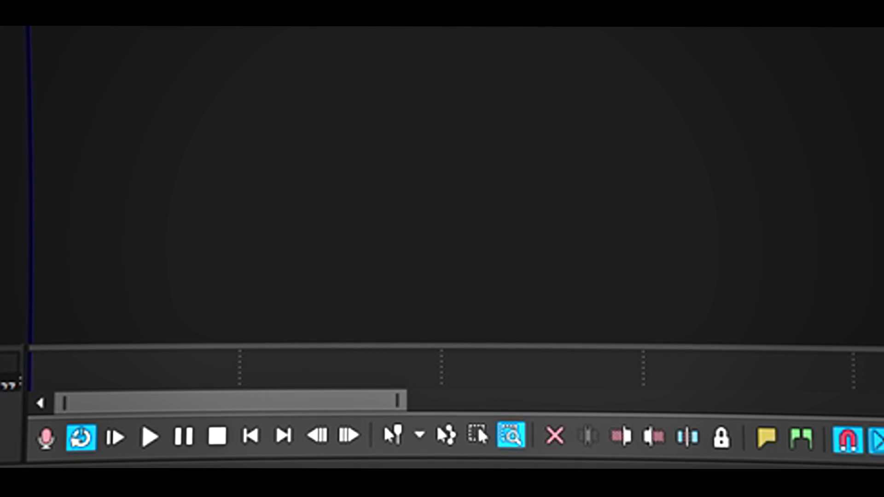
key(d)
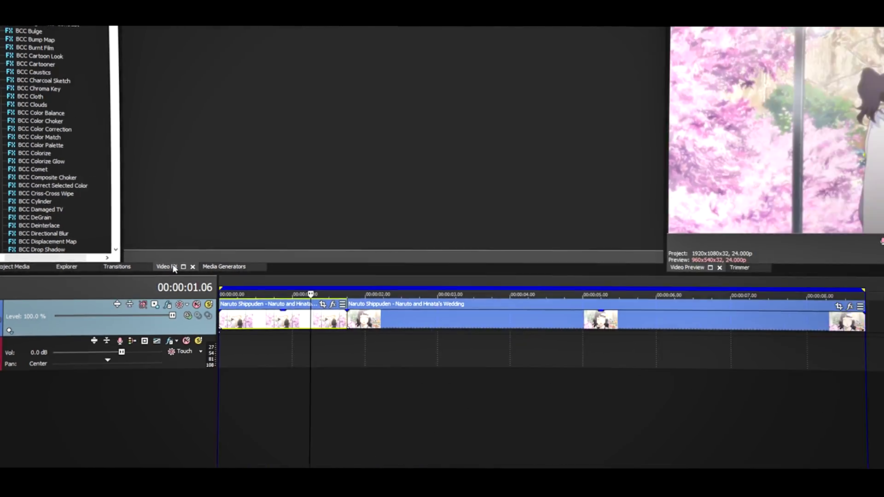
Apply the Default Layout to the workspace windows
click(130, 55)
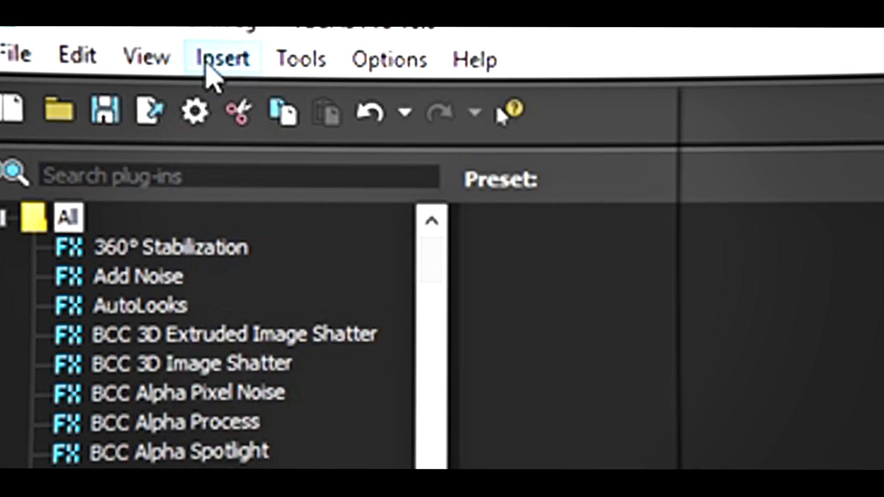
click(146, 56)
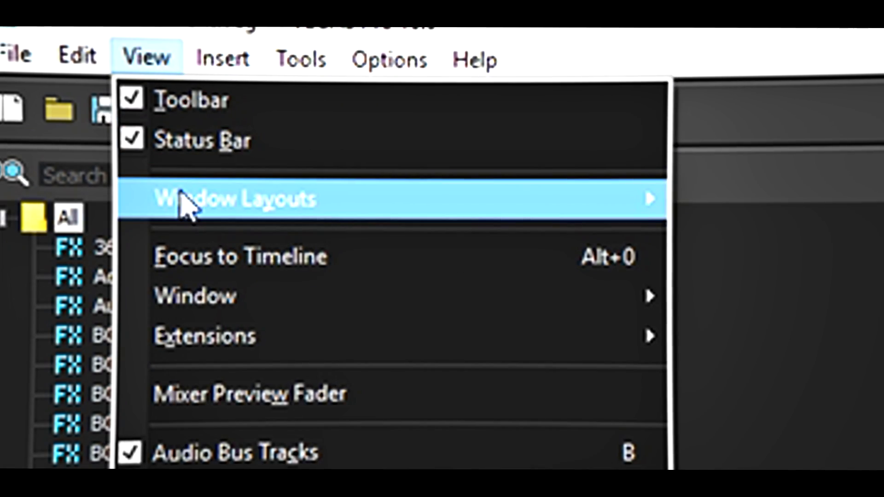
mouse_move(185, 206)
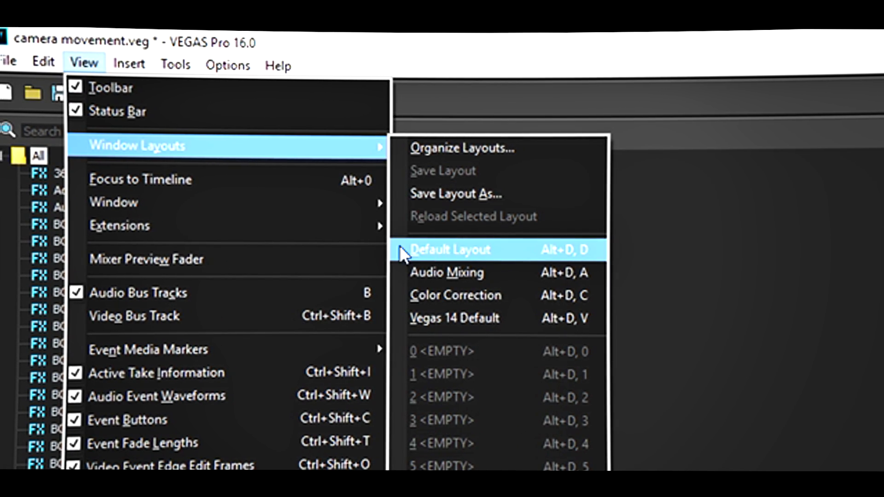
click(493, 244)
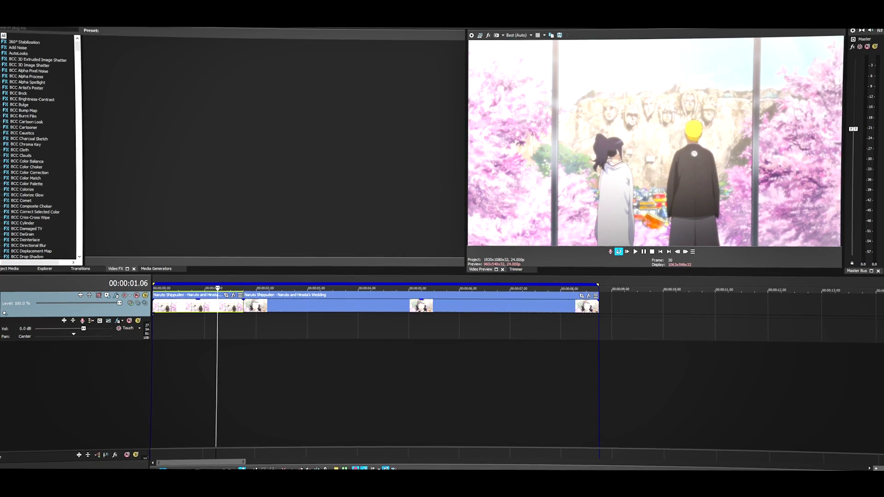
Bring up the Video FX window
click(87, 60)
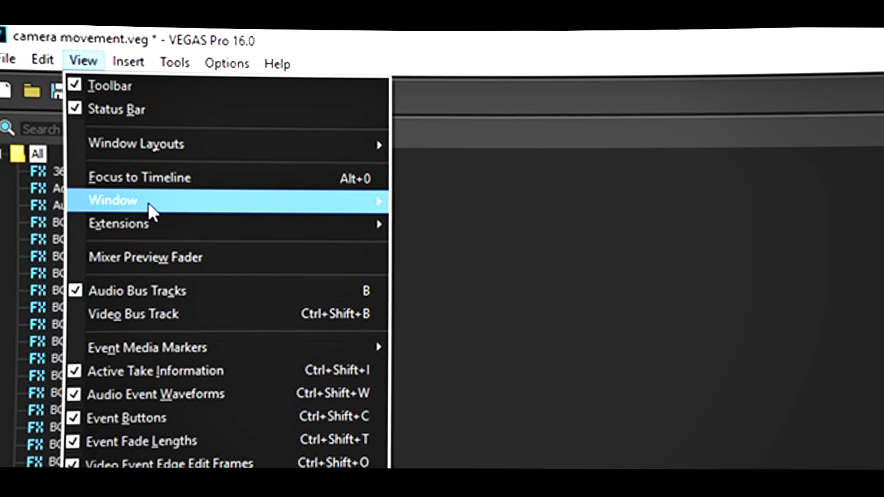
mouse_move(148, 203)
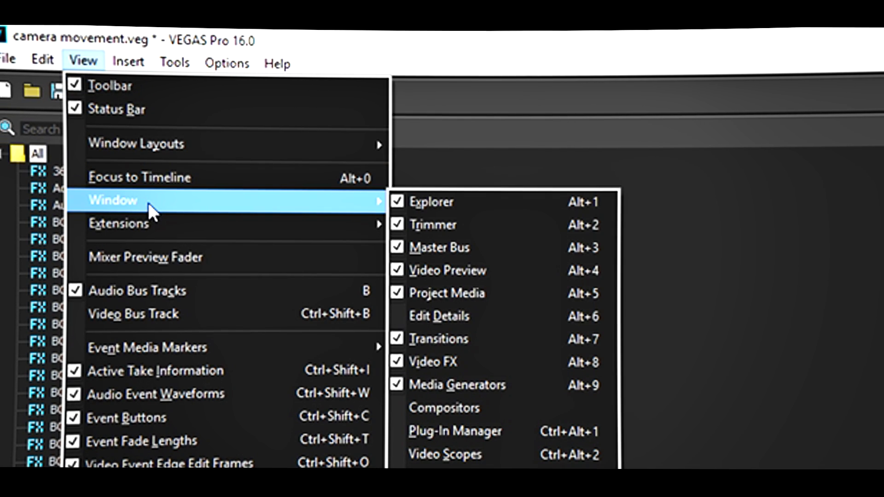
click(424, 363)
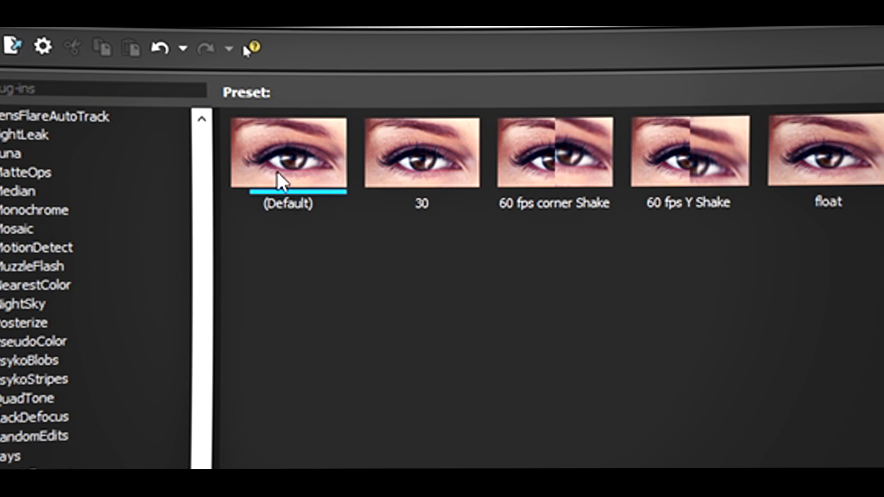
Apply the (Default) preset of the S_Shake effect to the first clip, close its settings and preview the shake
drag(180, 106, 309, 496)
drag(187, 290, 189, 296)
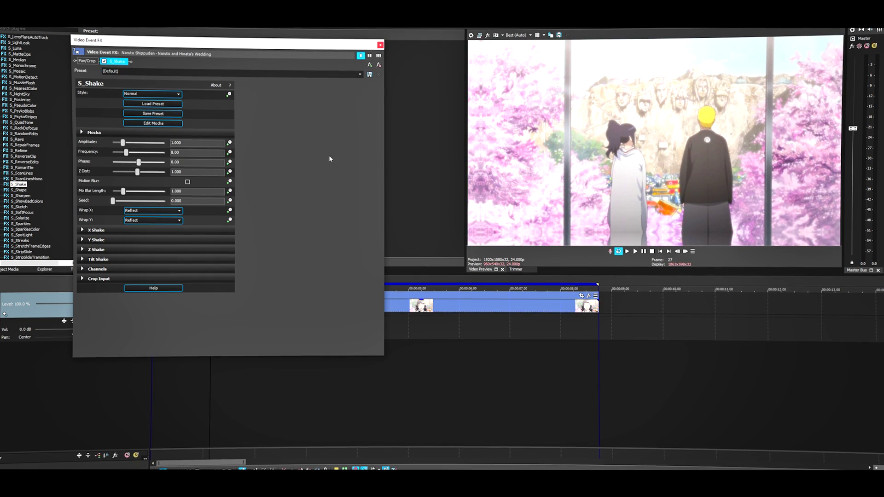
click(380, 45)
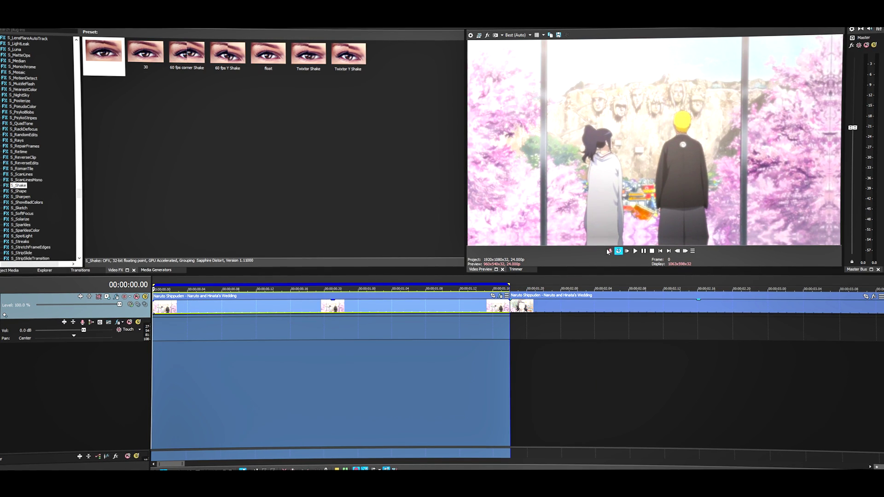
click(636, 251)
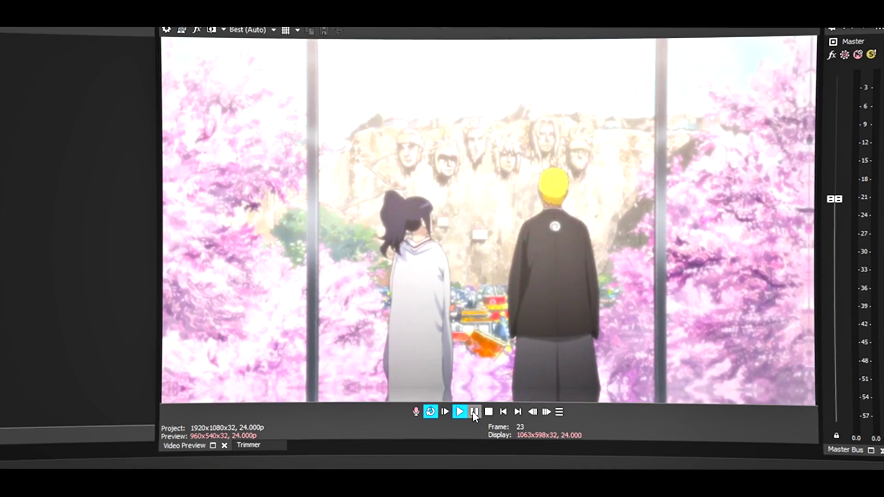
click(474, 412)
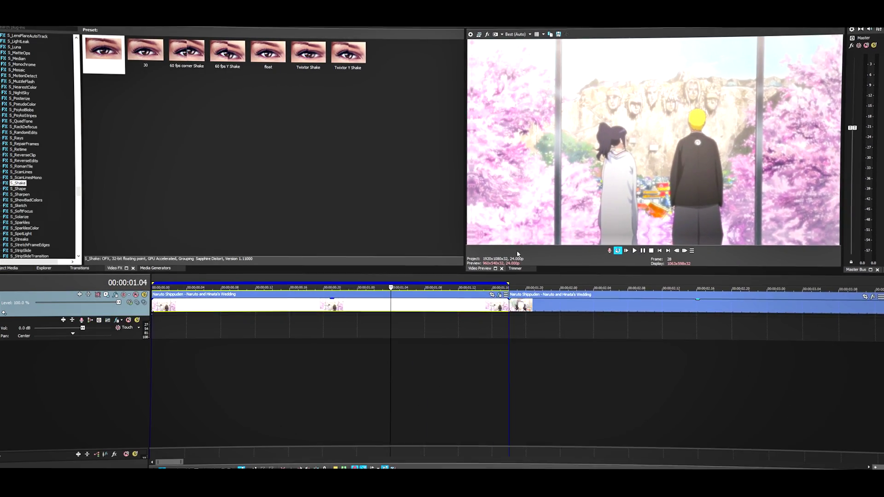
Open Event Pan/Crop for the first clip and enable sizing about the centre
click(334, 317)
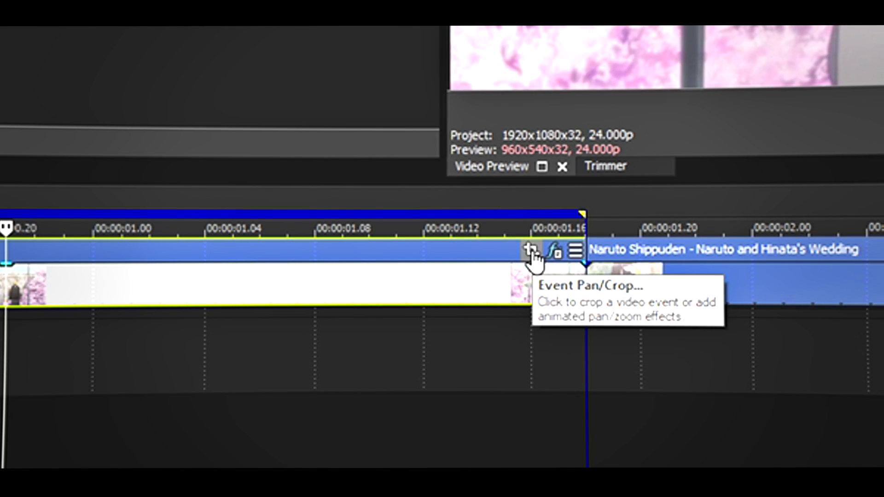
click(530, 251)
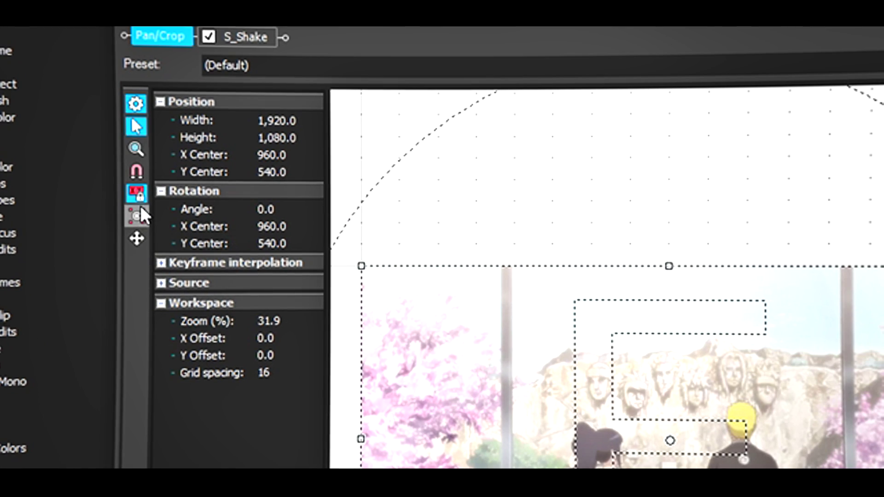
click(134, 196)
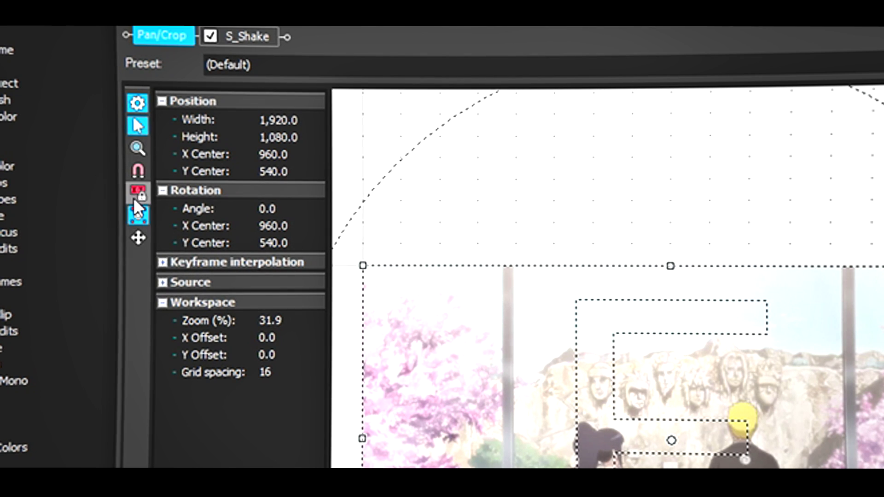
scroll(669, 417, up, 3)
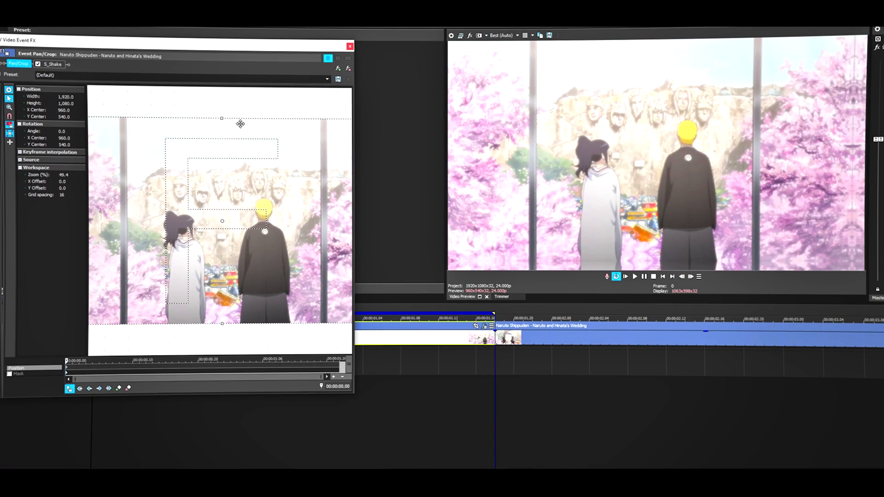
drag(220, 118, 220, 120)
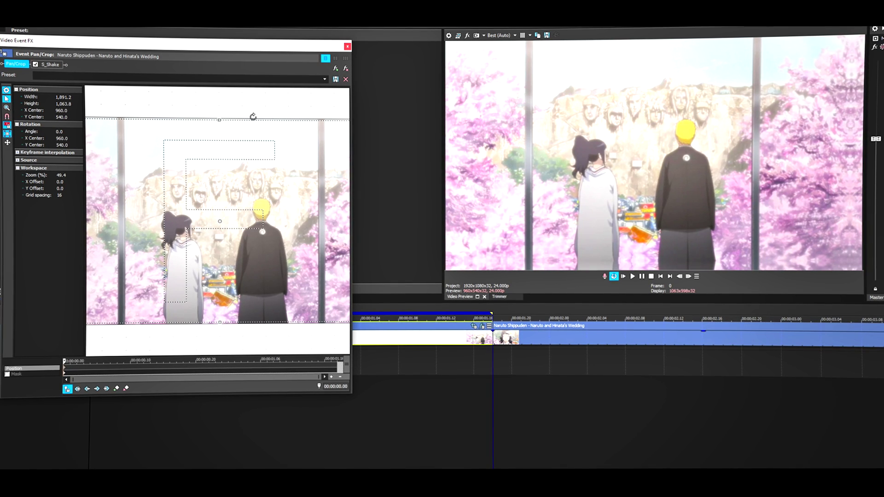
right_click(229, 148)
click(243, 151)
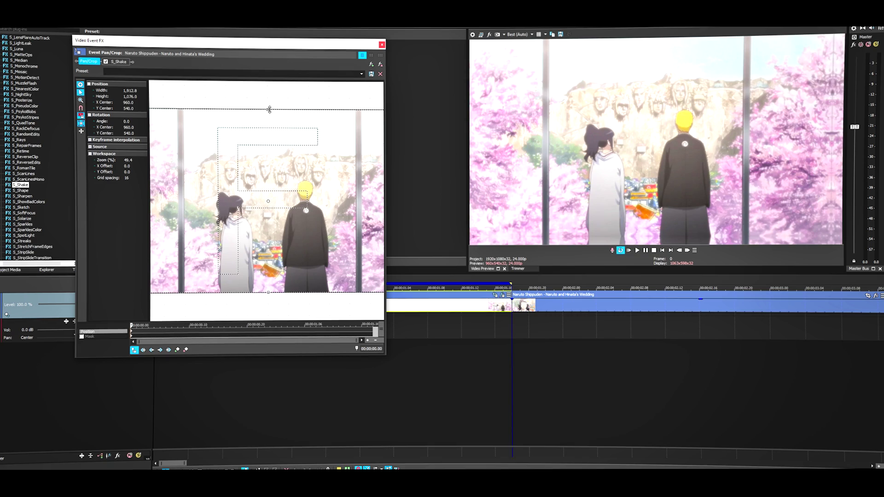
Shrink the crop frame about its centre to about 1,898 × 1,068, close Pan/Crop and preview the first clip
drag(267, 109, 266, 110)
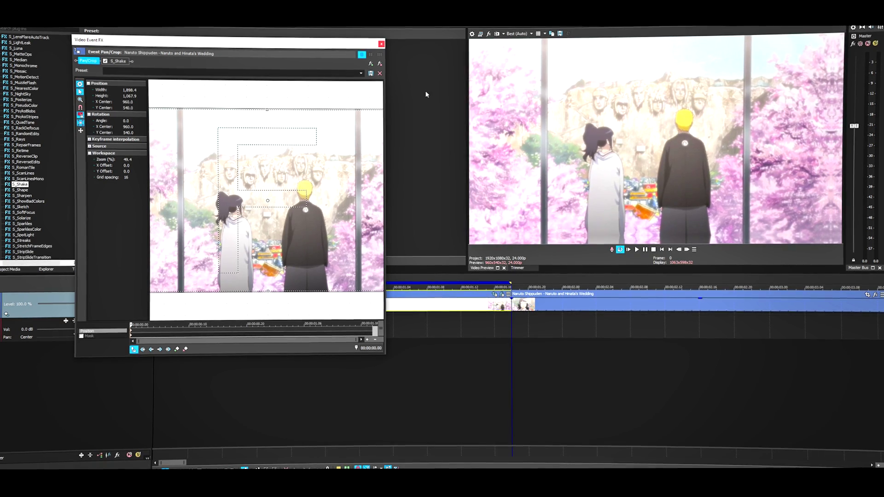
click(382, 44)
click(211, 310)
scroll(210, 310, up, 3)
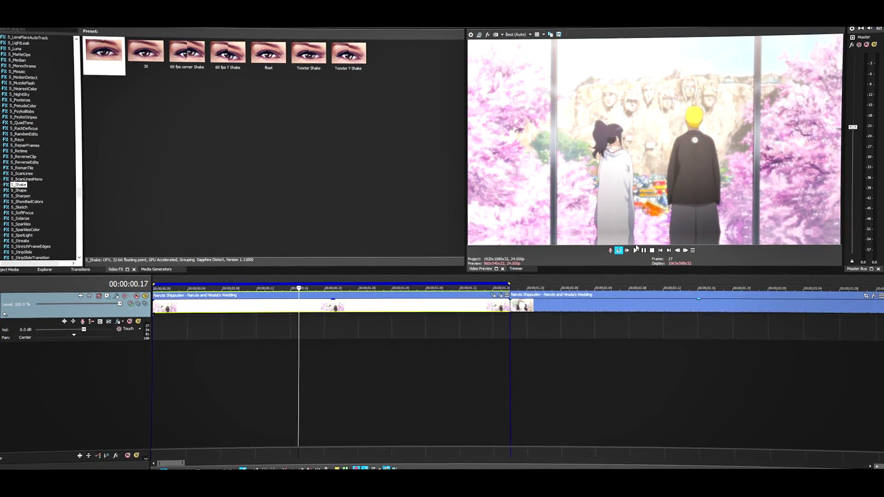
click(627, 249)
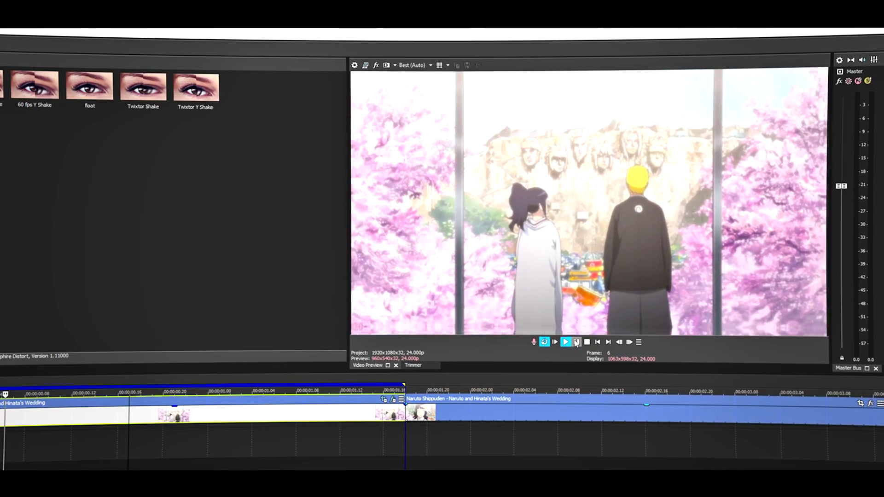
click(576, 343)
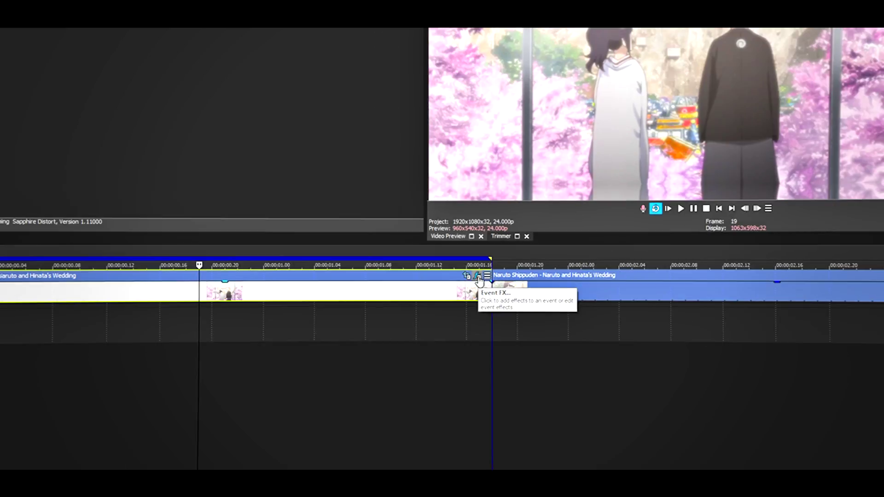
Open the first clip's S_Shake settings, set Amplitude to 0.2 and preview the result
click(439, 247)
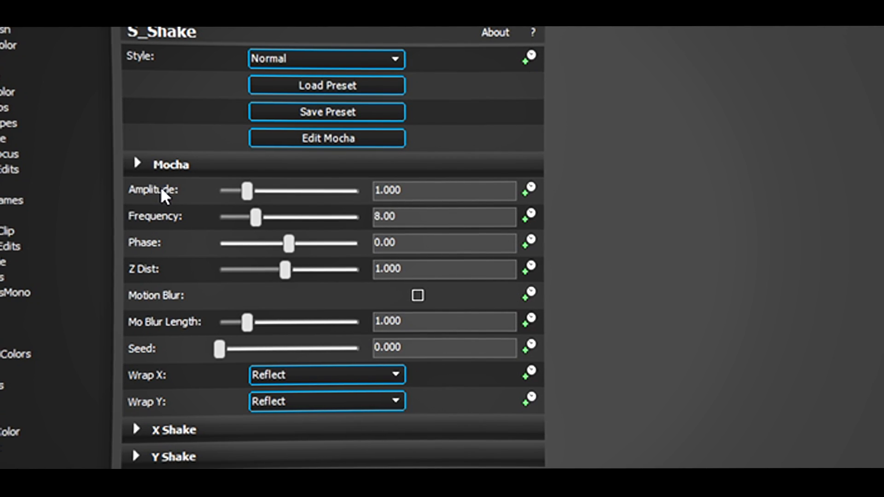
click(454, 189)
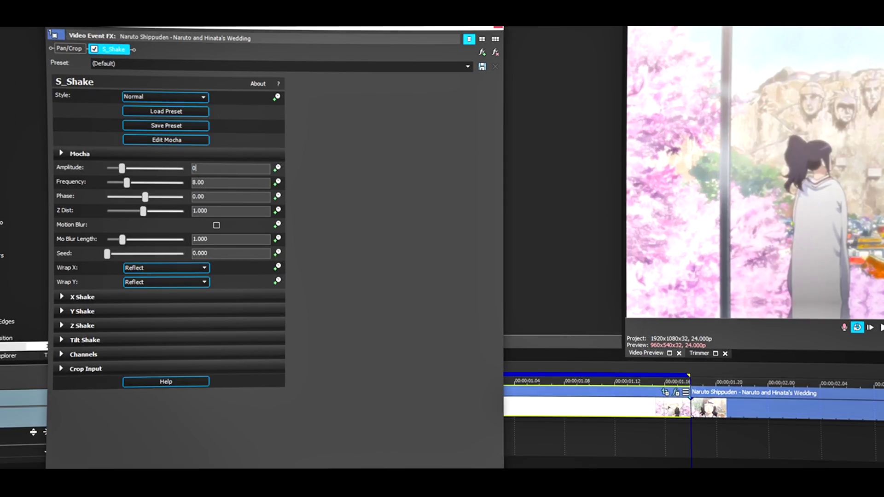
text(0)
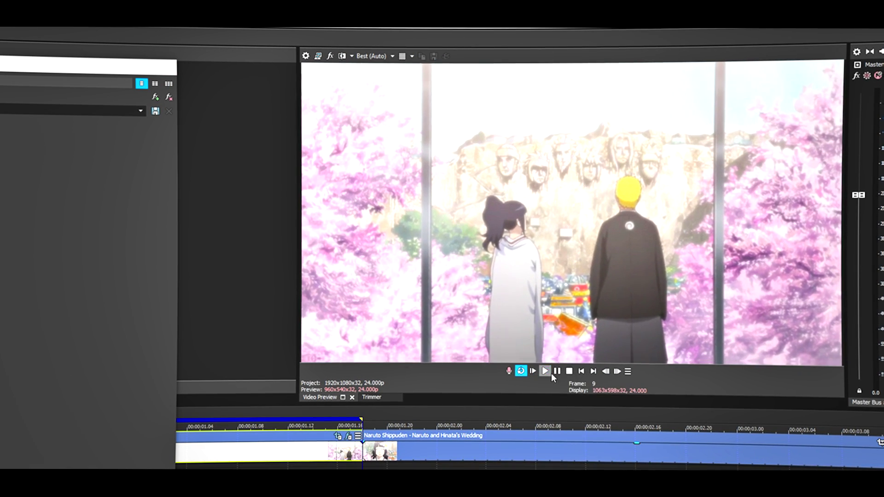
click(546, 372)
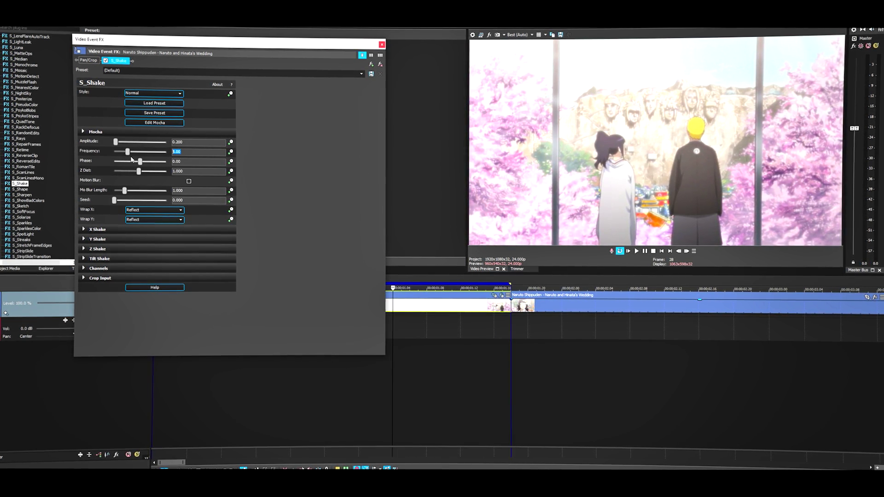
Set the S_Shake Frequency to 1 and Amplitude to 0.3, and preview the motion
key(Return)
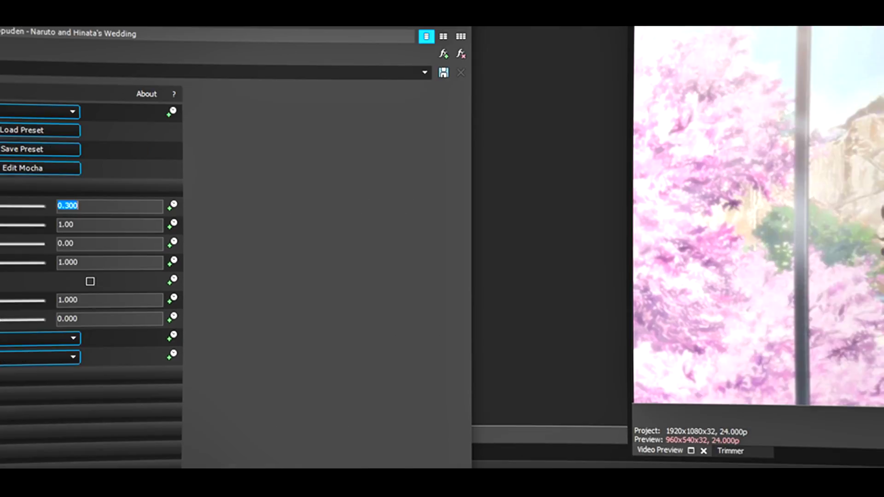
click(492, 383)
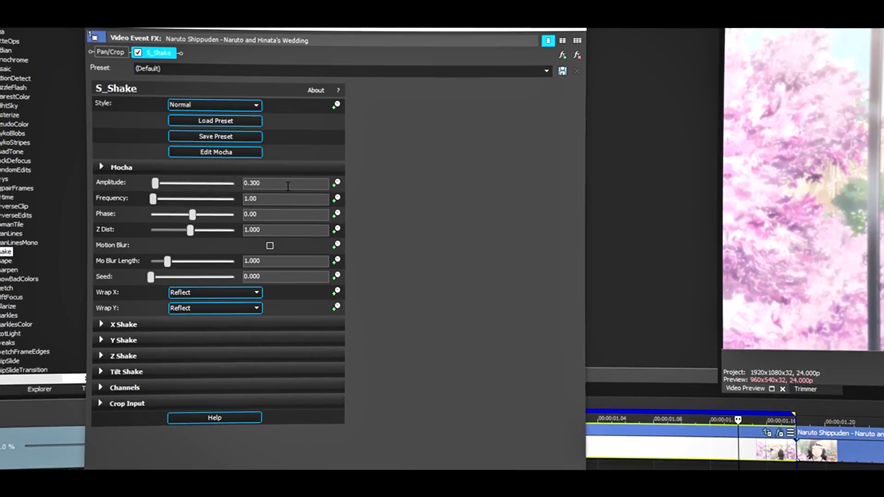
Lower the S_Shake Amplitude to 0.2 and play back the clip again
drag(201, 143, 141, 144)
text(0.2)
key(Return)
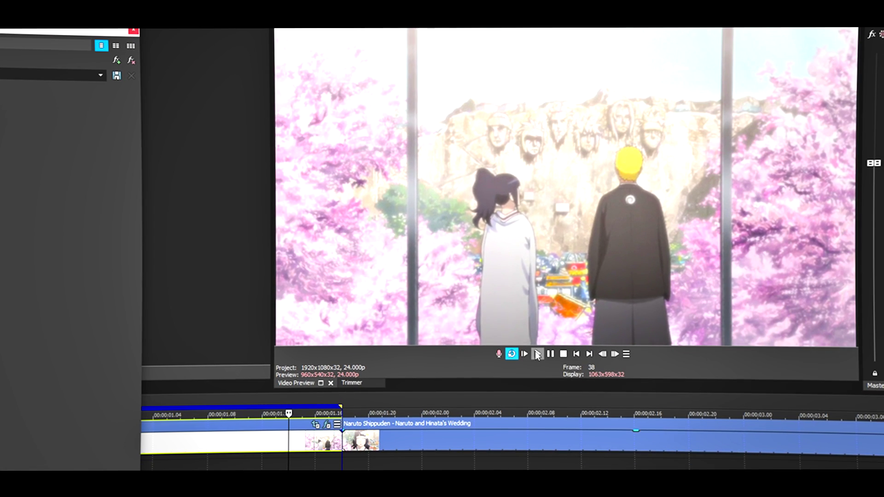
click(531, 351)
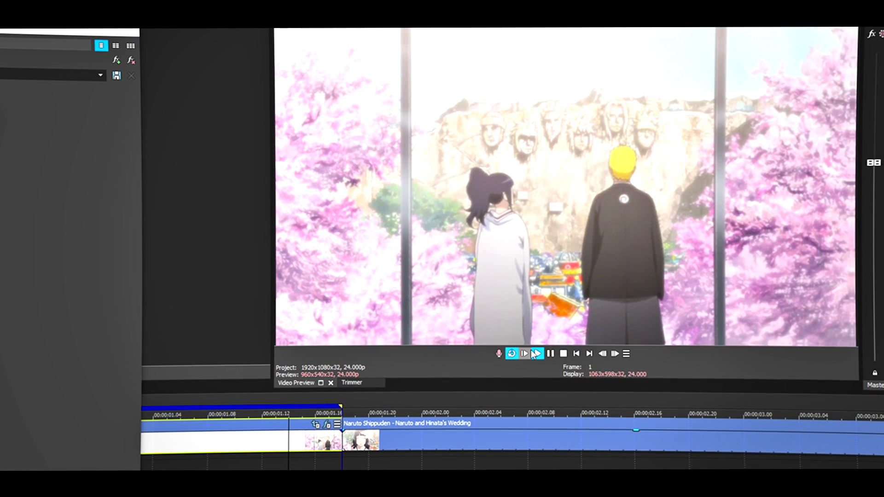
Stop playback, save the first clip's S_Shake settings as a preset named "camera shake" and close the effect window
click(551, 354)
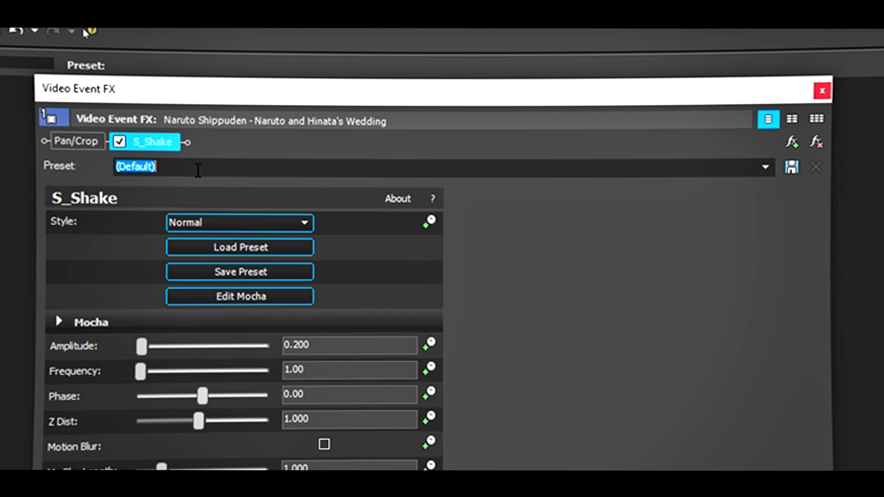
text(s)
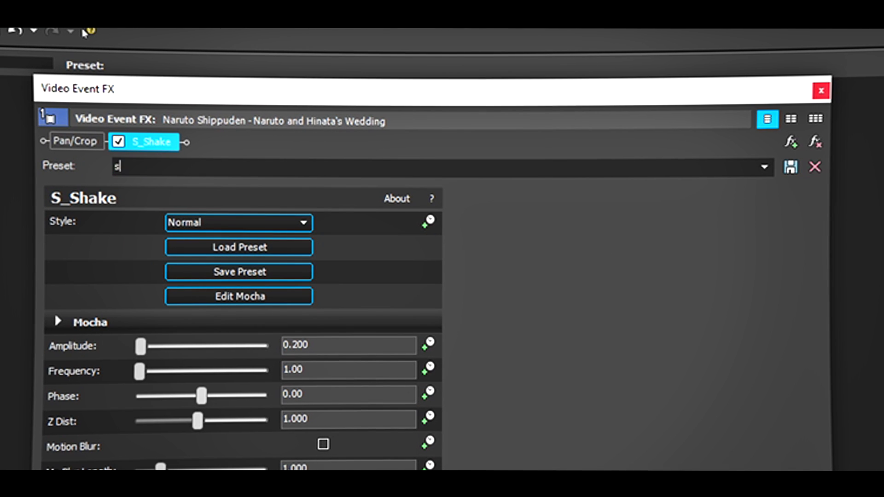
key(BackSpace)
text(camera )
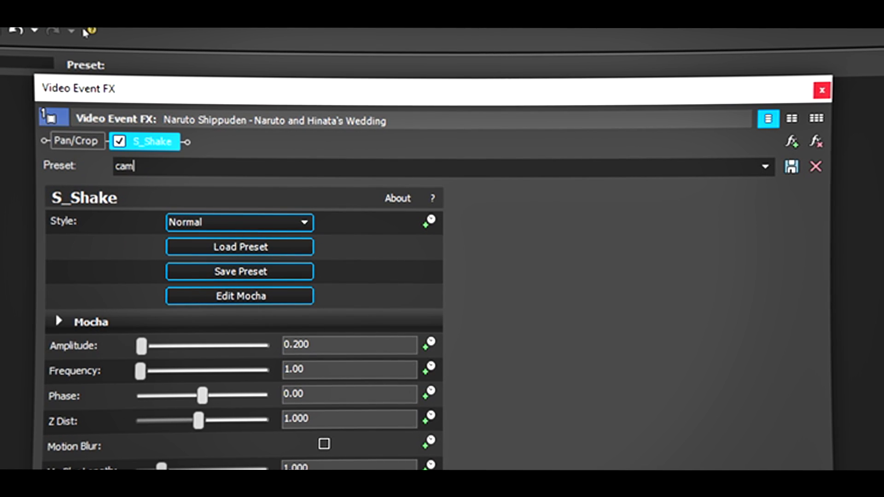
text(shake)
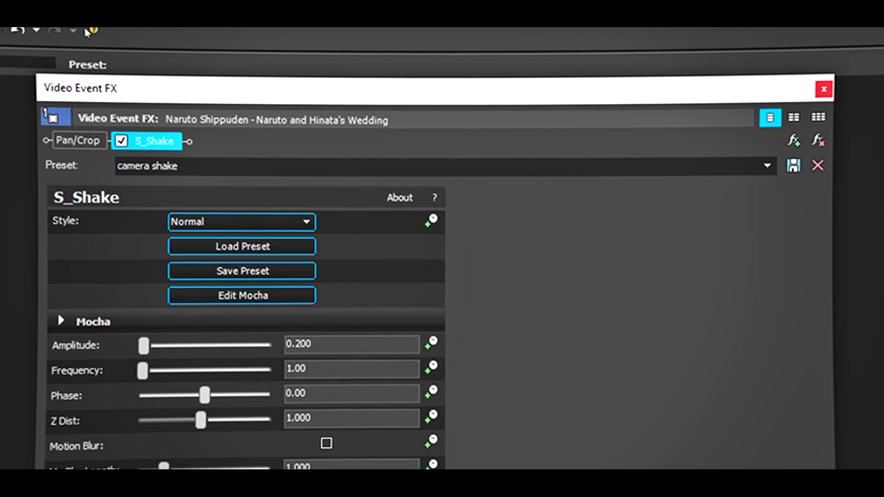
click(793, 165)
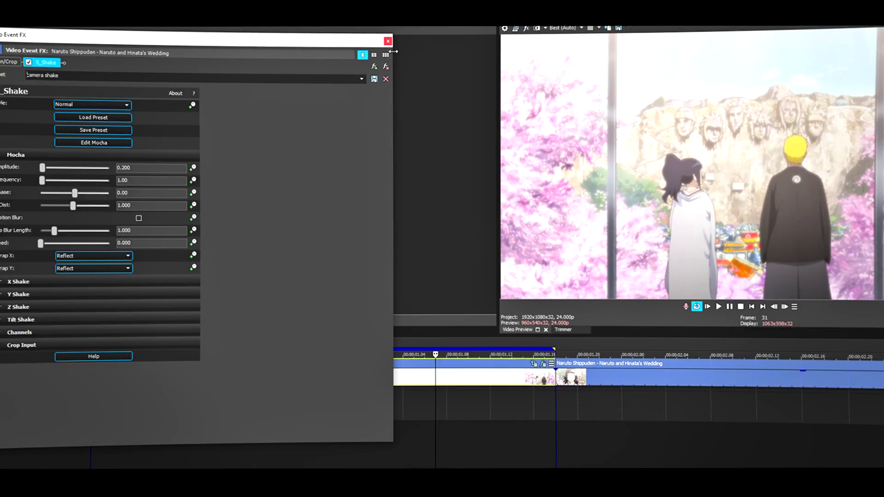
click(388, 41)
Set the loop region to the whole second clip and play it back
scroll(474, 289, down, 5)
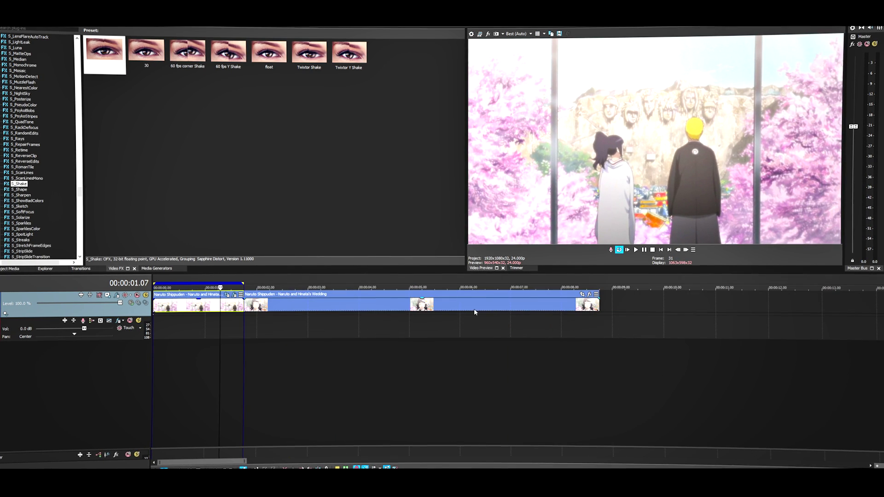
double_click(376, 306)
click(635, 251)
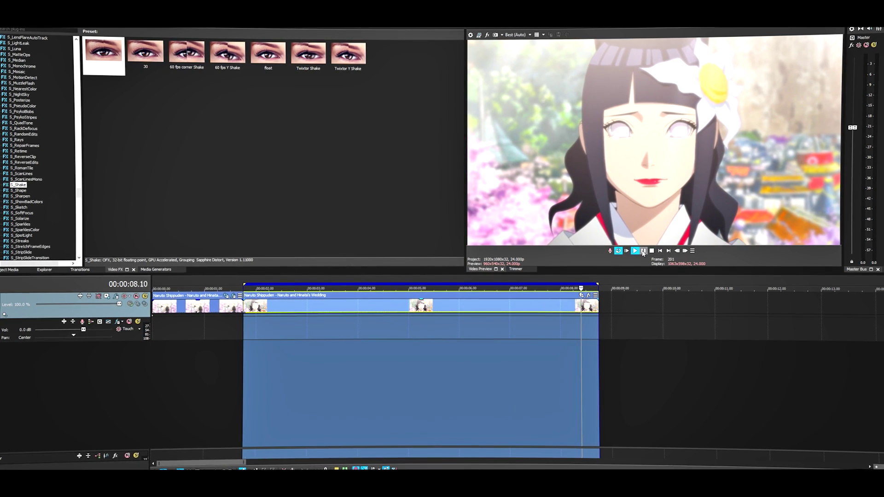
Apply the S_Shake "camera shake" preset to the second clip, close the effect window and preview the motion
click(24, 180)
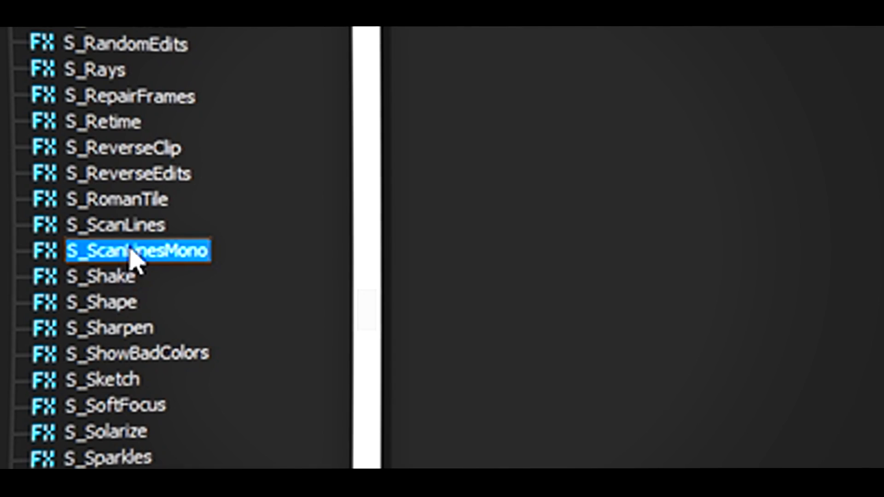
click(89, 281)
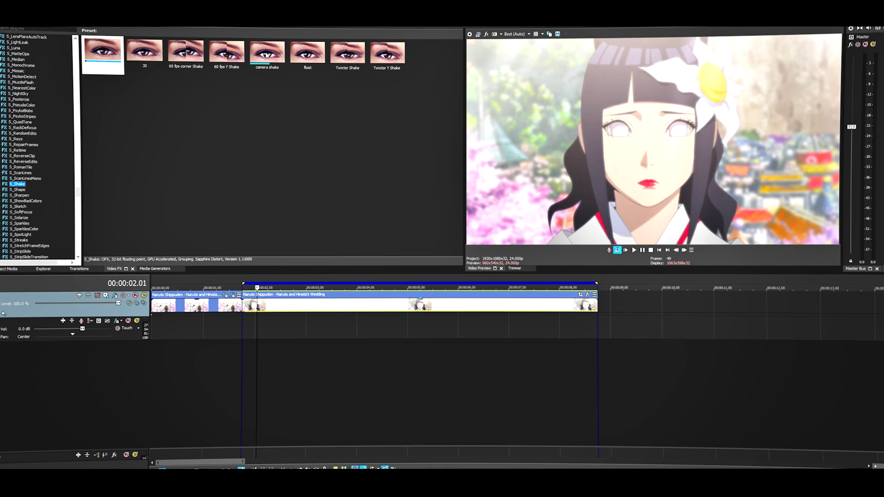
drag(266, 55, 318, 312)
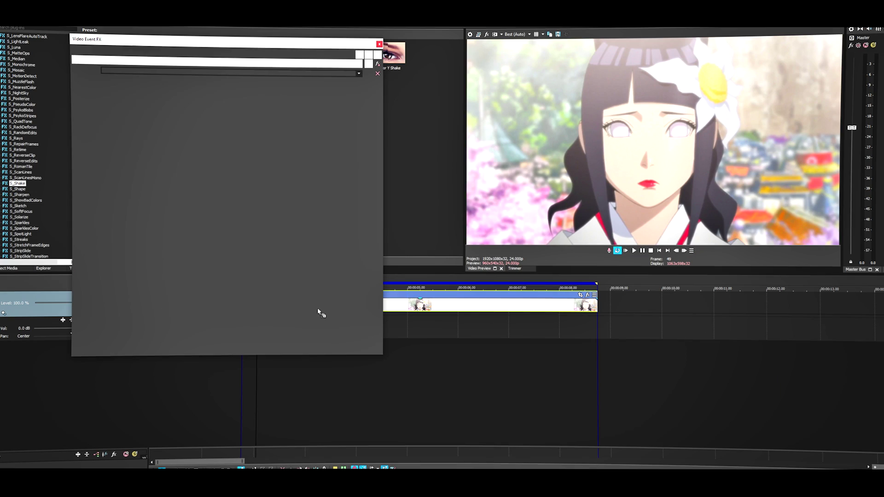
click(378, 44)
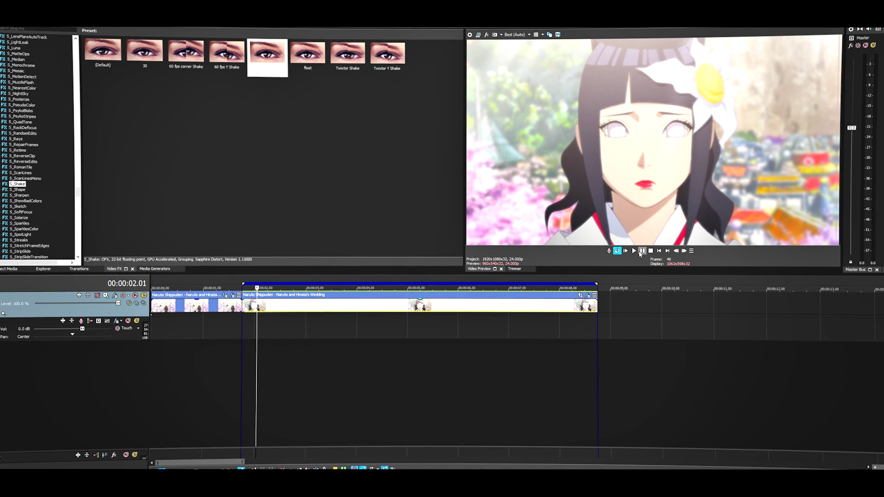
click(636, 251)
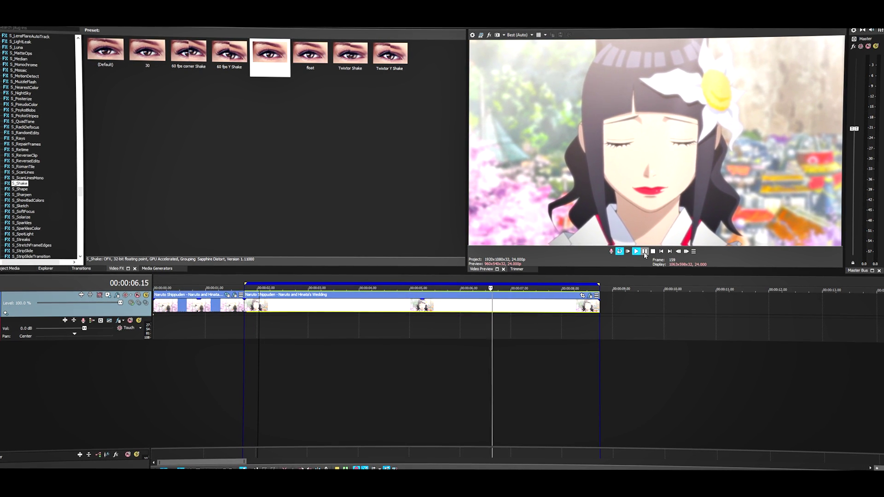
key(space)
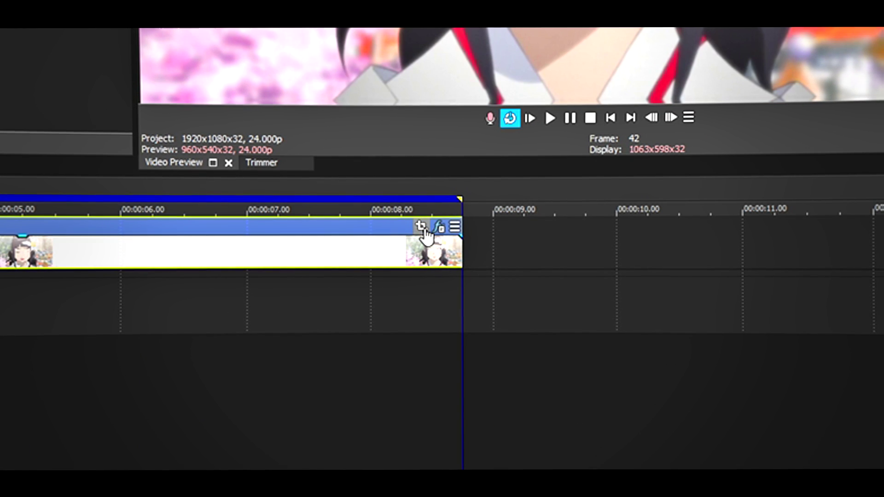
Shrink the second clip's Pan/Crop frame about its centre to about 1,900 × 1,069, close Pan/Crop and preview the clip
click(421, 226)
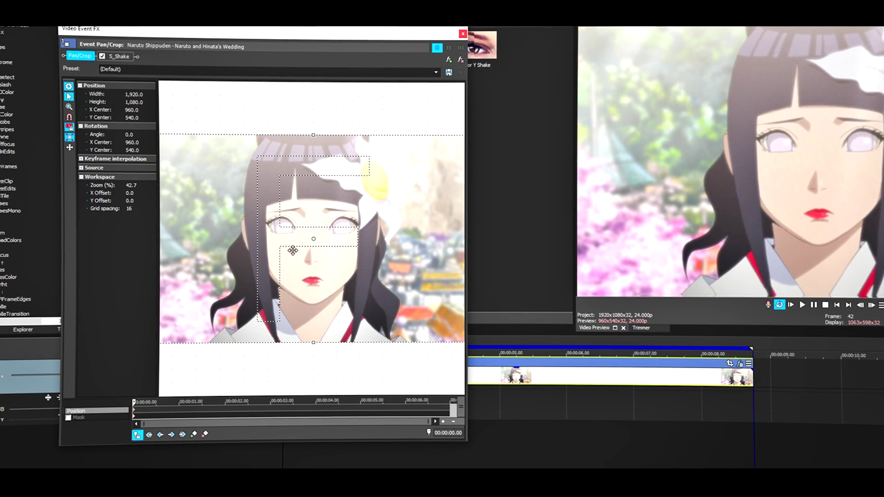
scroll(293, 250, up, 3)
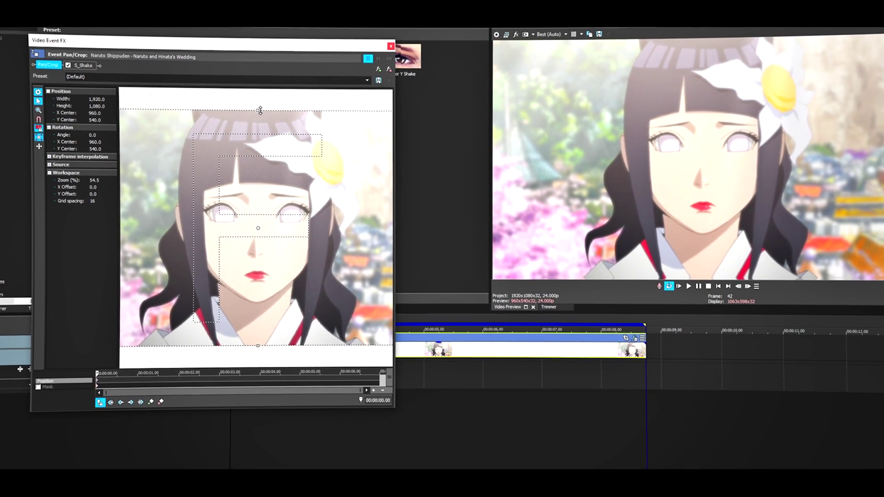
drag(313, 106, 313, 107)
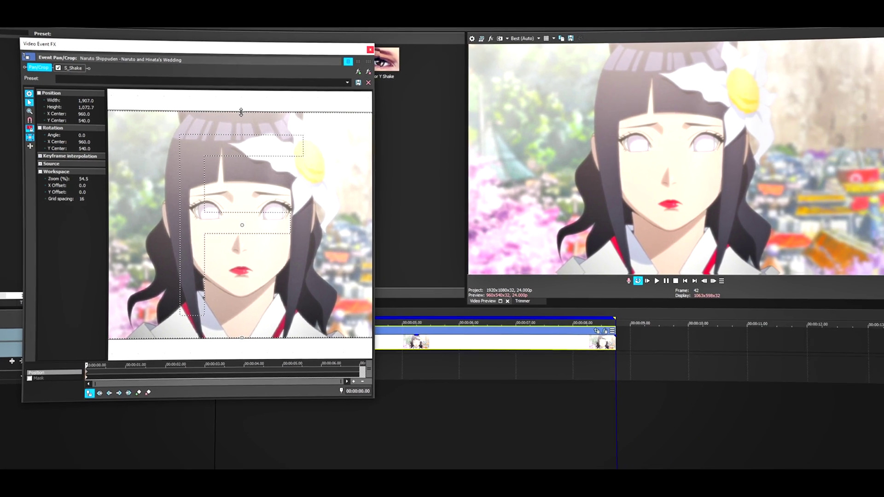
drag(241, 112, 240, 113)
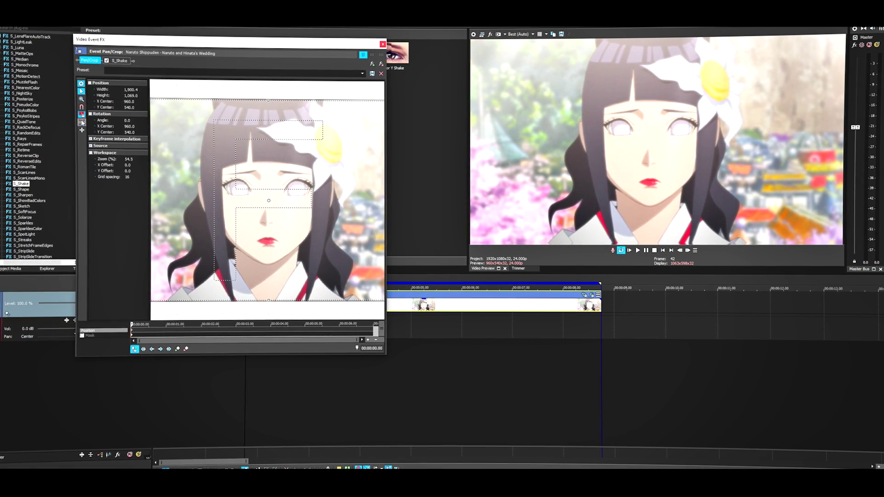
click(356, 51)
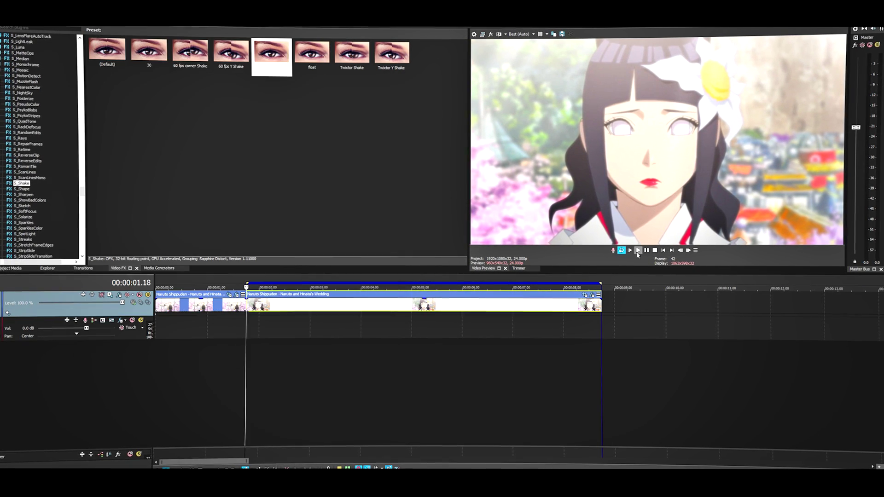
click(637, 251)
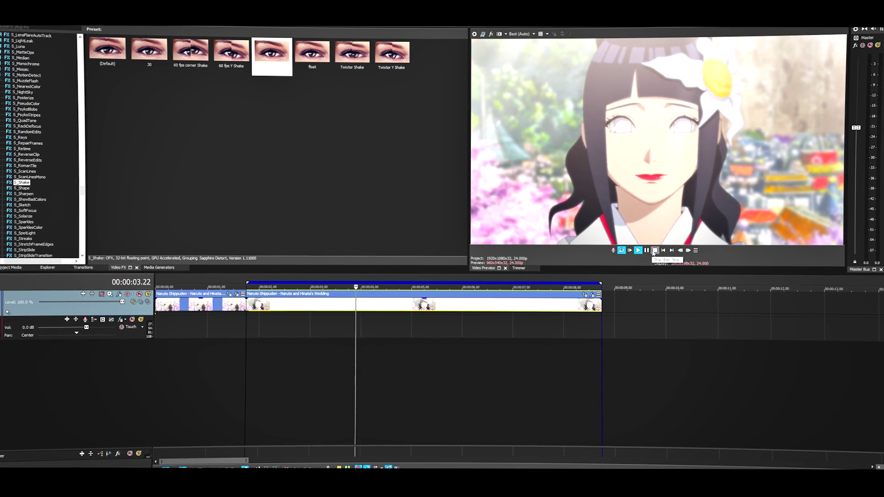
click(654, 250)
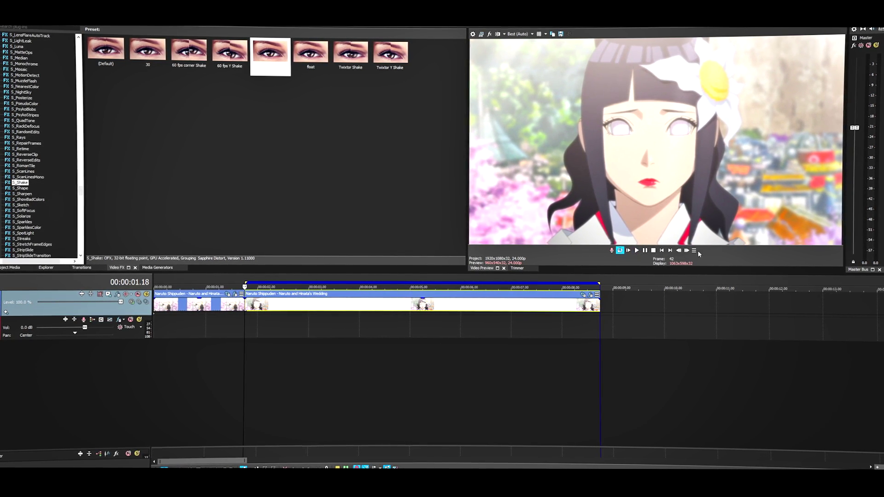
Set the second clip's S_Shake Z Dist to 0.970, close the effect window and play the clip back
drag(256, 351, 340, 324)
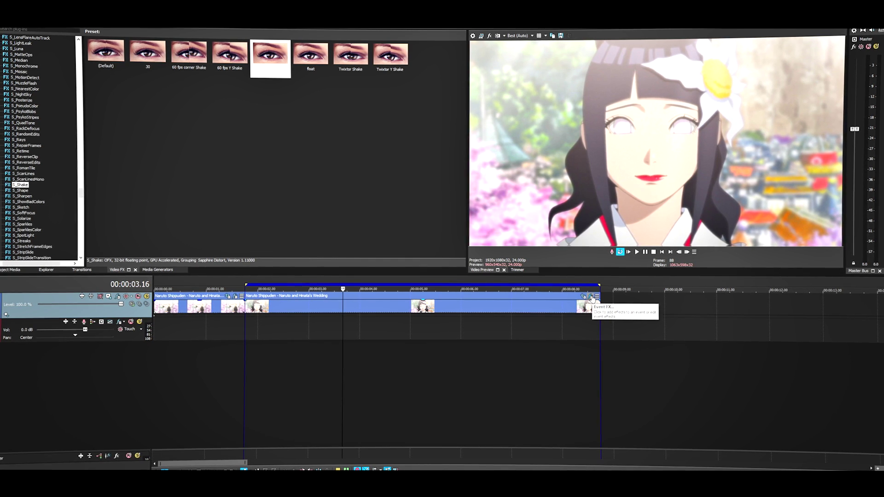
click(591, 298)
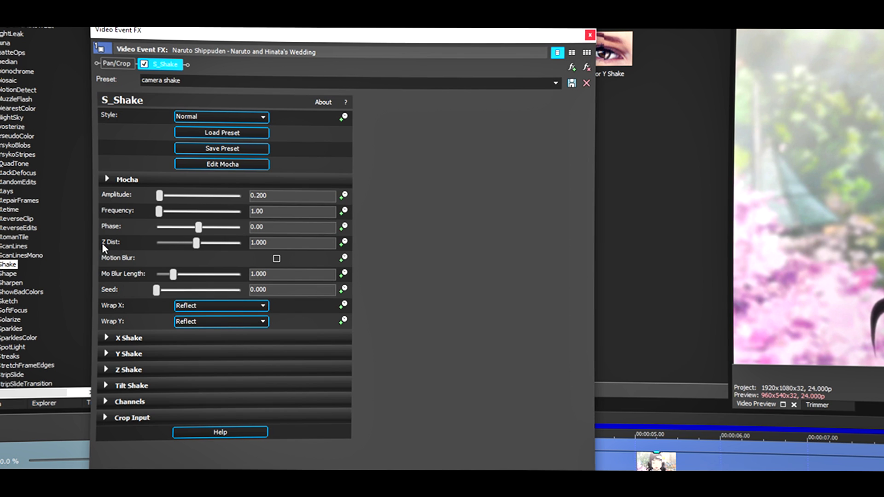
drag(288, 243, 229, 244)
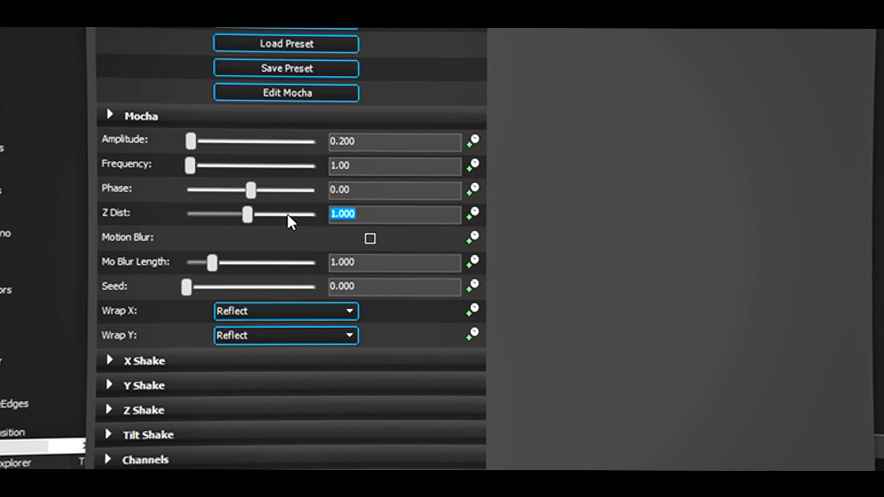
text(0.)
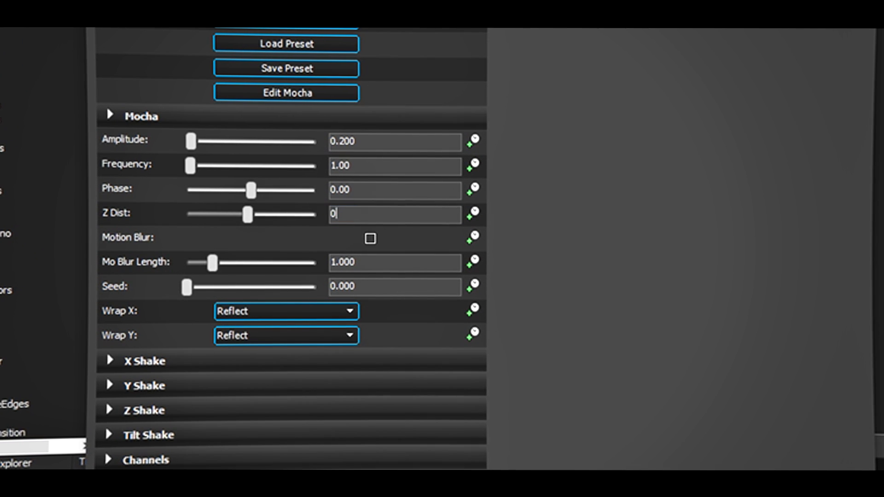
text(970)
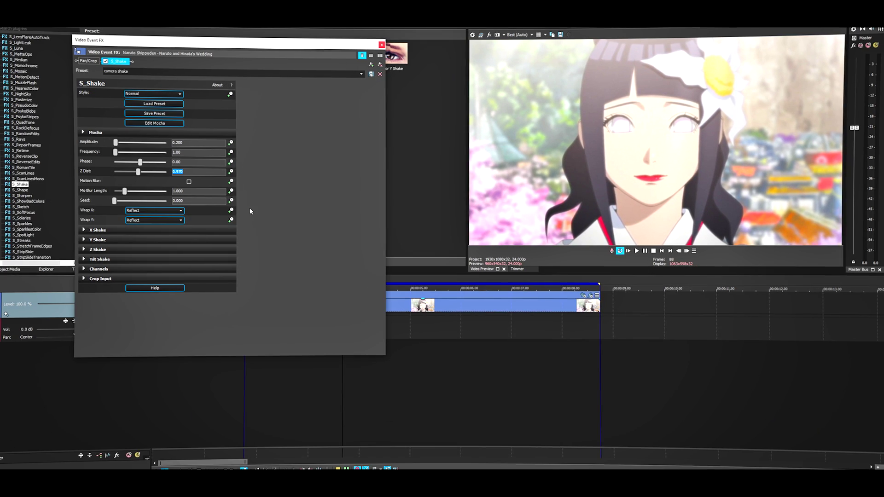
click(347, 40)
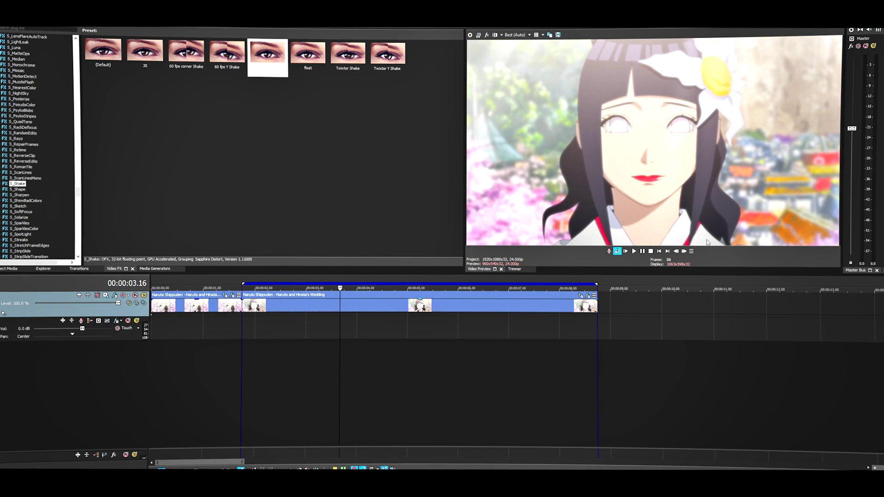
click(633, 252)
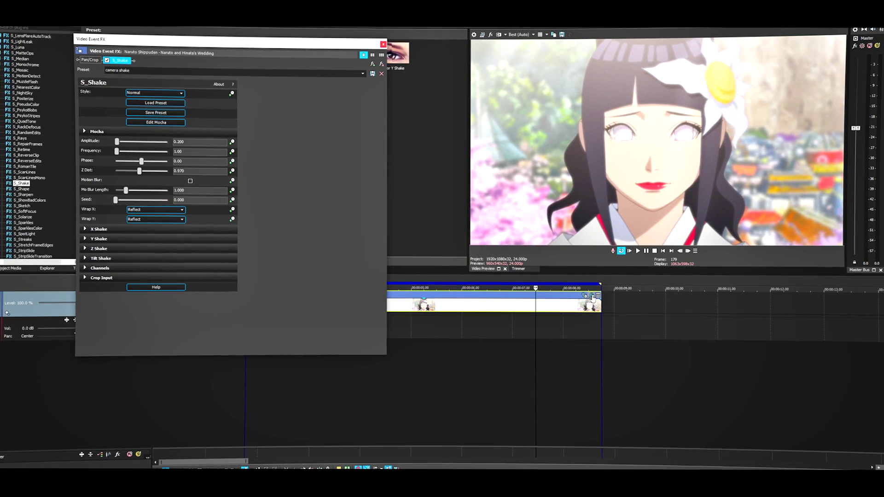
Save the second clip's adjusted S_Shake settings over the "camera shake" preset
click(147, 69)
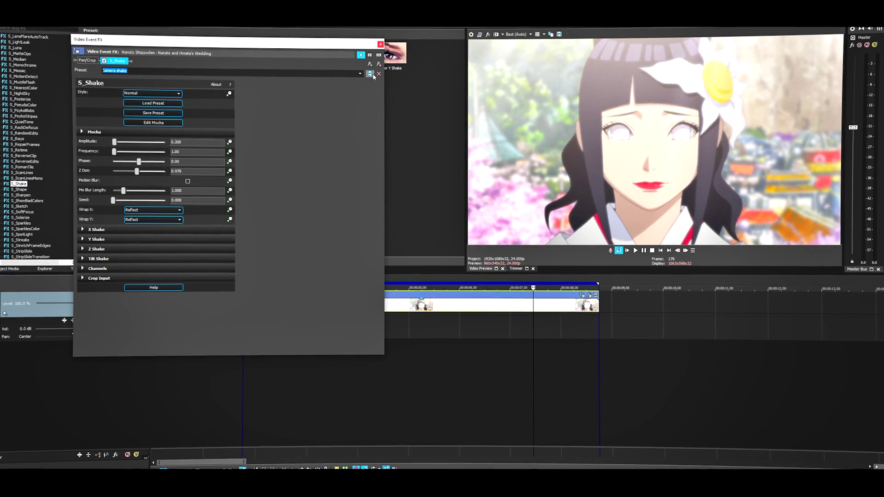